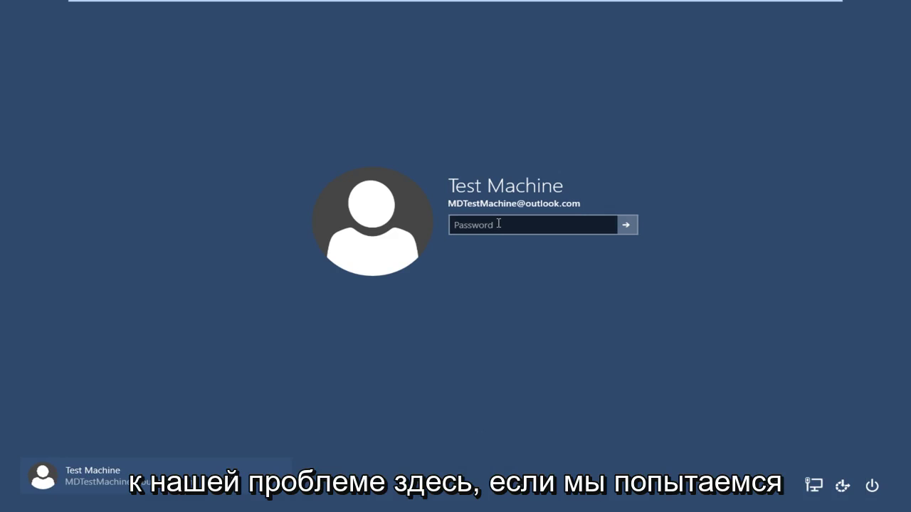
Try the old password at the Windows 10 sign-in; it is rejected as incorrect
{"action": "left_click", "coordinate": [499, 226]}
{"action": "type", "text": "***"}
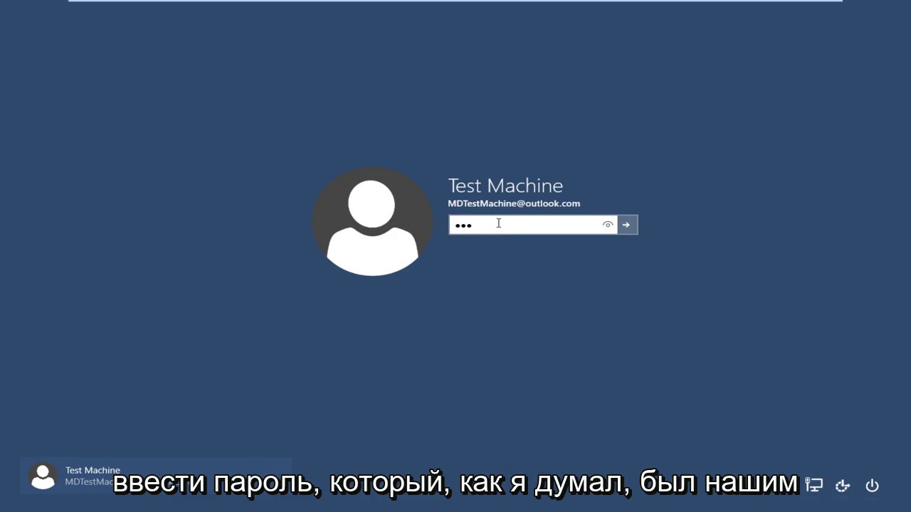
{"action": "type", "text": "*****"}
{"action": "key", "text": "Return"}
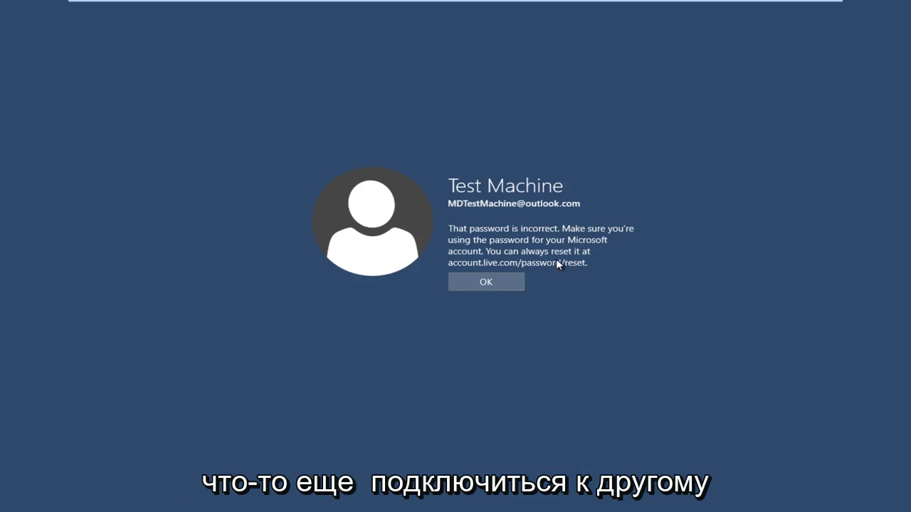
Leave VM full screen and enter accounts.live.com/password/reset in Chrome on the host computer
{"action": "left_click", "coordinate": [812, 8]}
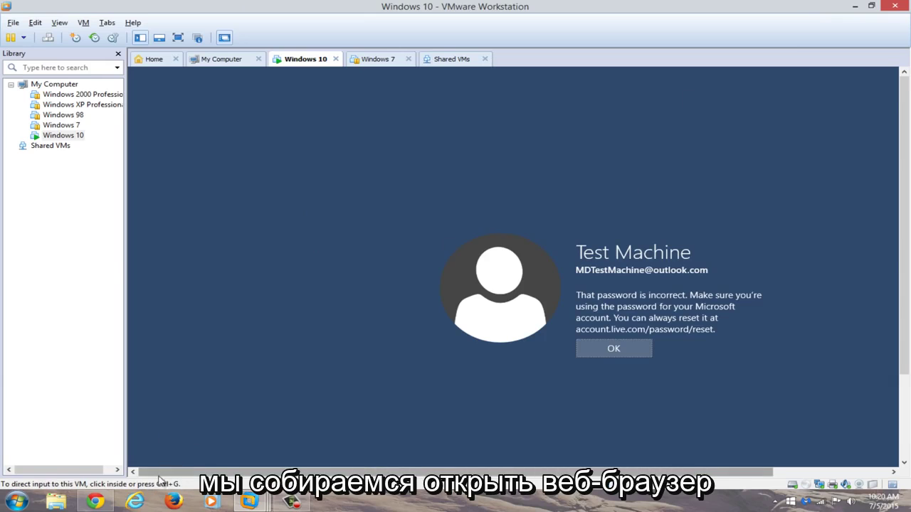
{"action": "left_click", "coordinate": [98, 502]}
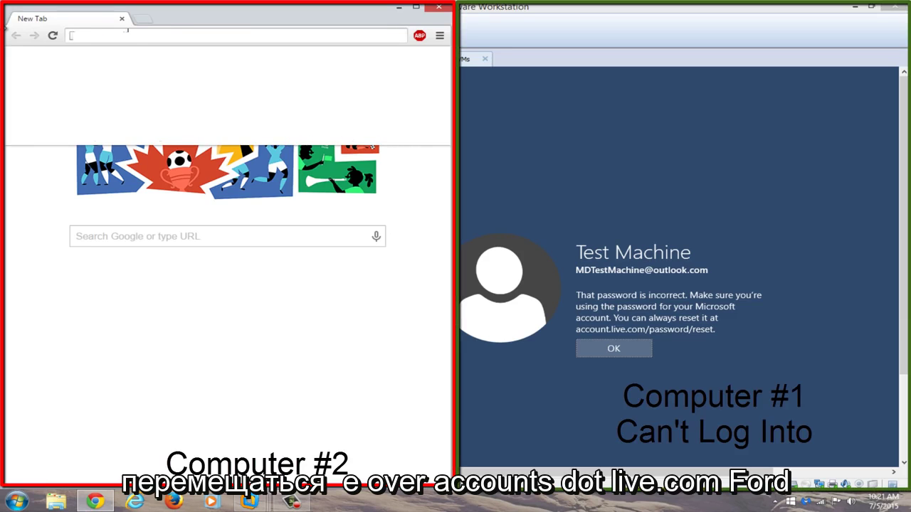
{"action": "type", "text": "accounts.live.com/"}
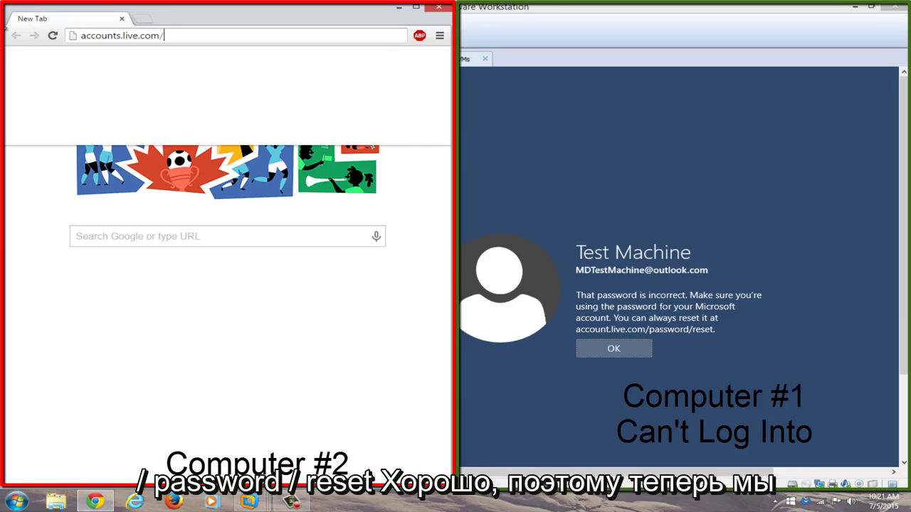
{"action": "type", "text": "password/"}
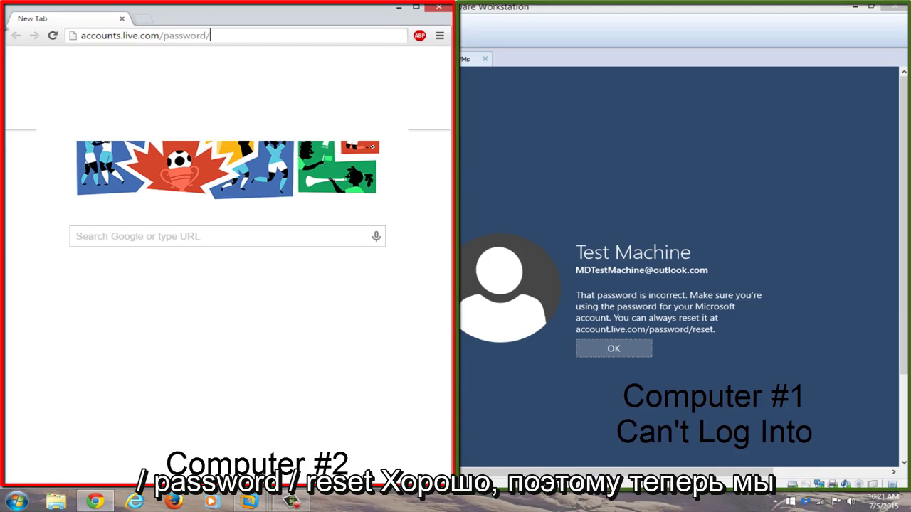
{"action": "type", "text": "reset"}
Load the reset page, maximize Chrome, and choose 'I forgot my password' to continue
{"action": "key", "text": "Return"}
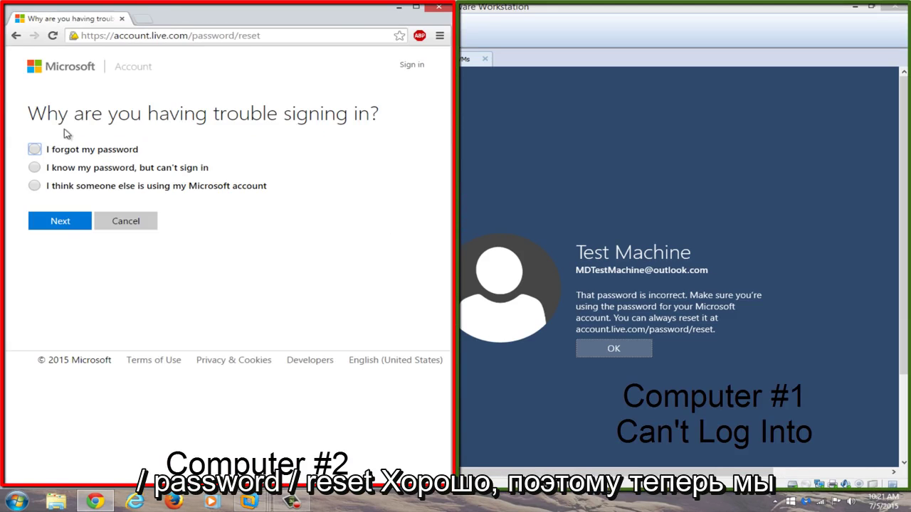
{"action": "left_click", "coordinate": [415, 7]}
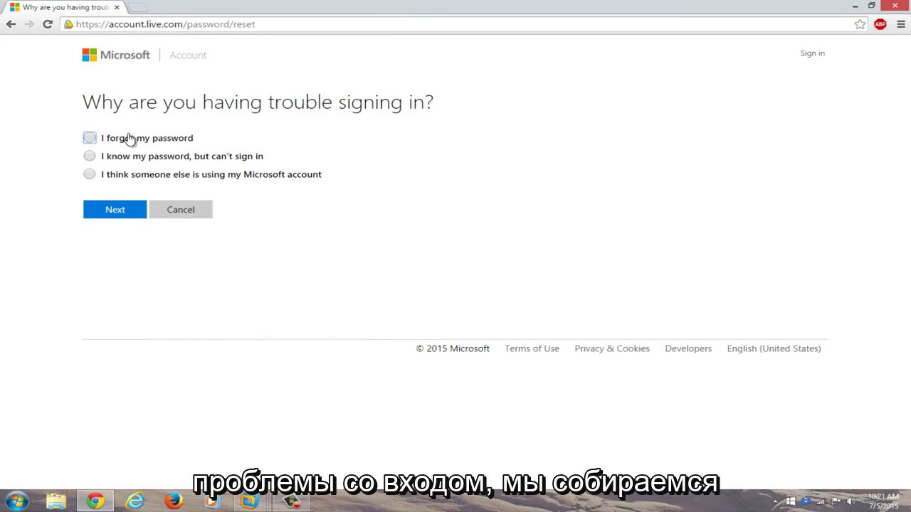
{"action": "left_click", "coordinate": [93, 140]}
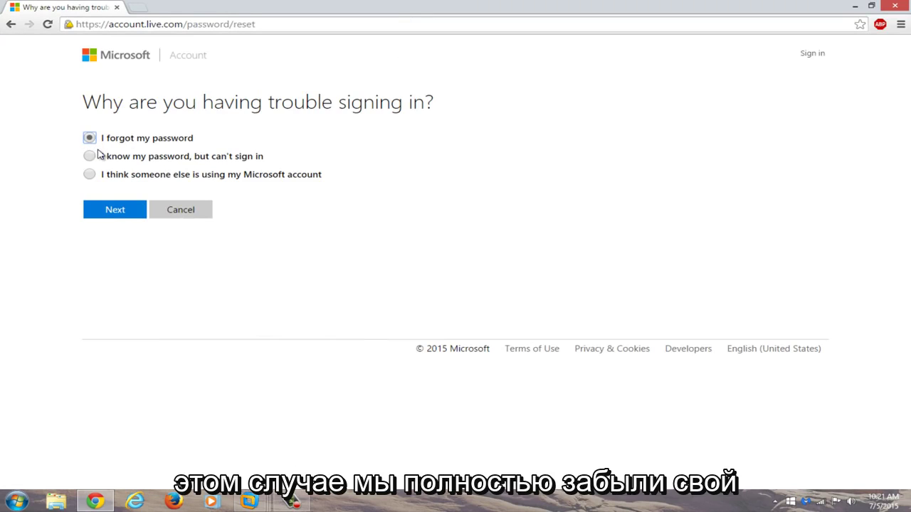
{"action": "left_click", "coordinate": [111, 212]}
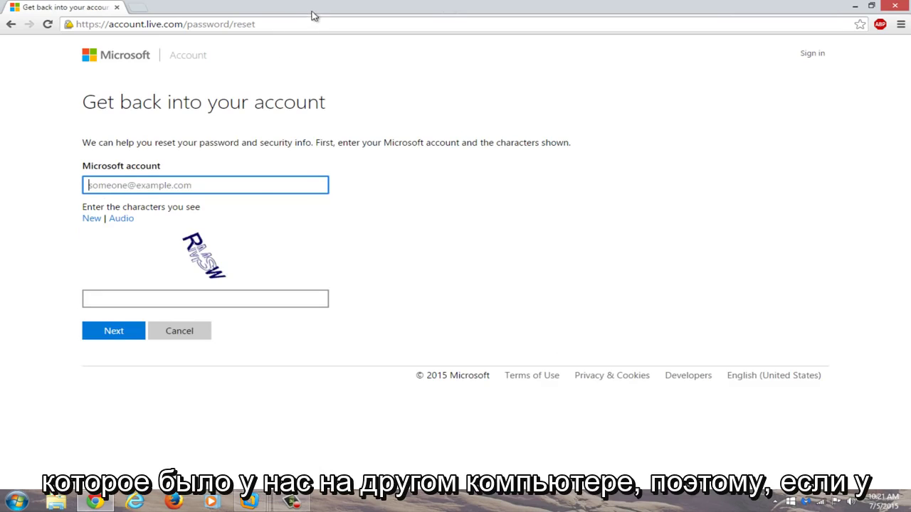
Fill in the account's e-mail address from autofill and captcha 'RMSW', then submit the form
{"action": "double_click", "coordinate": [557, 5]}
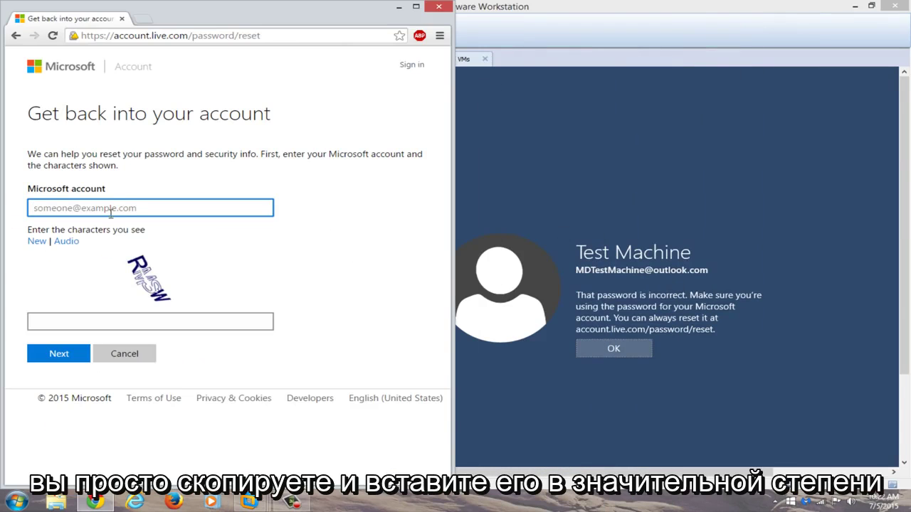
{"action": "left_click", "coordinate": [112, 207]}
{"action": "left_click", "coordinate": [104, 224]}
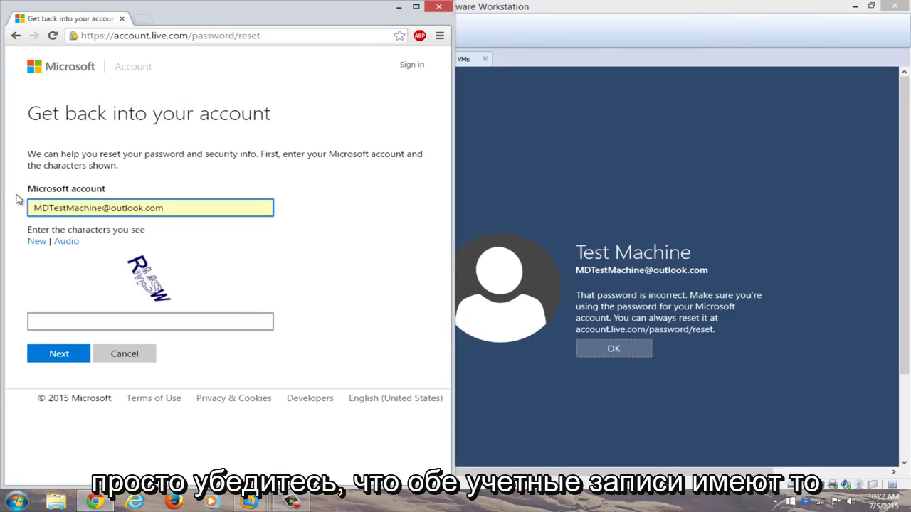
{"action": "left_click", "coordinate": [89, 326]}
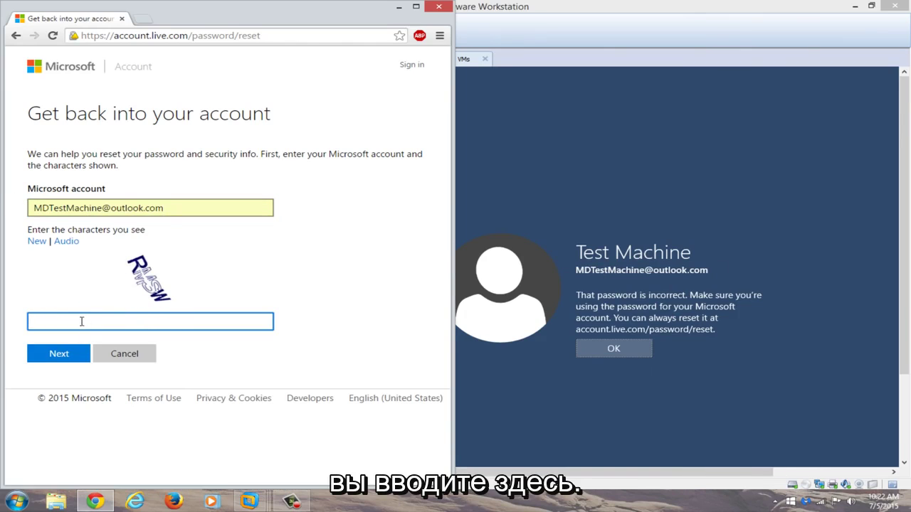
{"action": "type", "text": "R"}
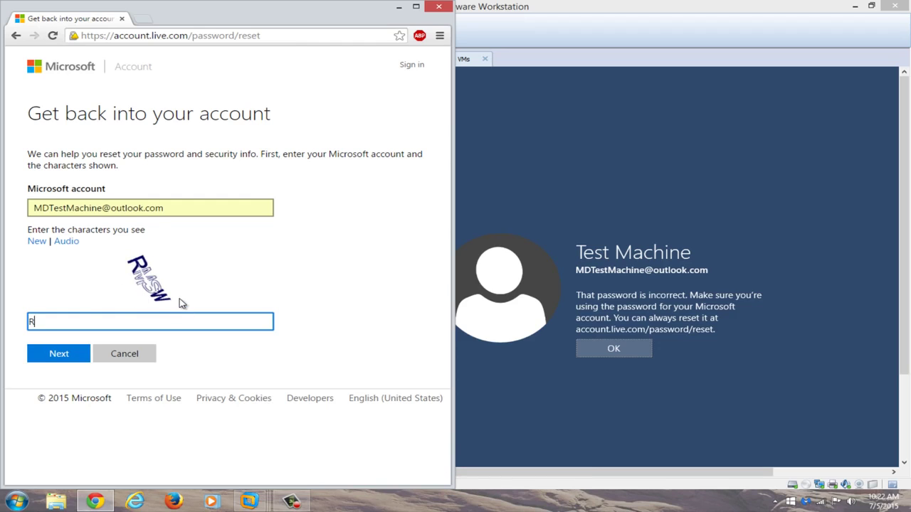
{"action": "type", "text": "MSW"}
{"action": "left_click", "coordinate": [59, 354]}
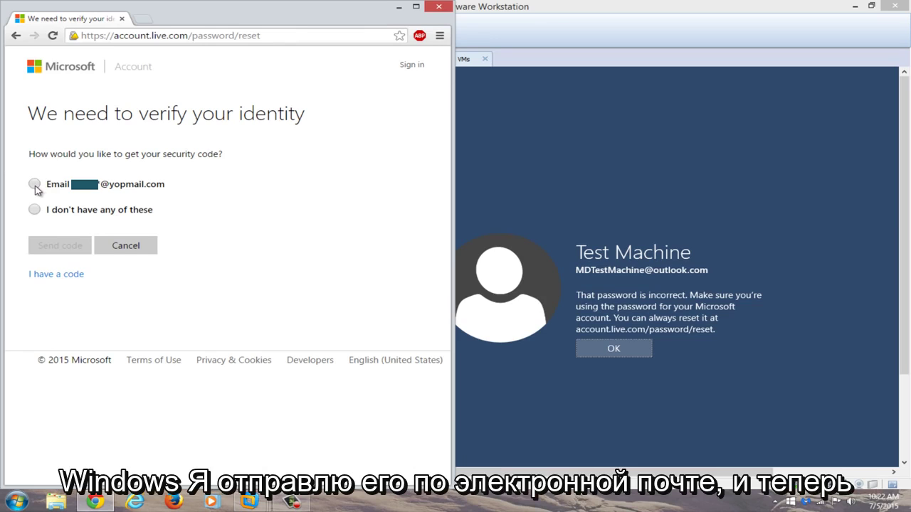
Choose the Email option, complete the hidden part of the backup address, and send the code
{"action": "left_click", "coordinate": [34, 185]}
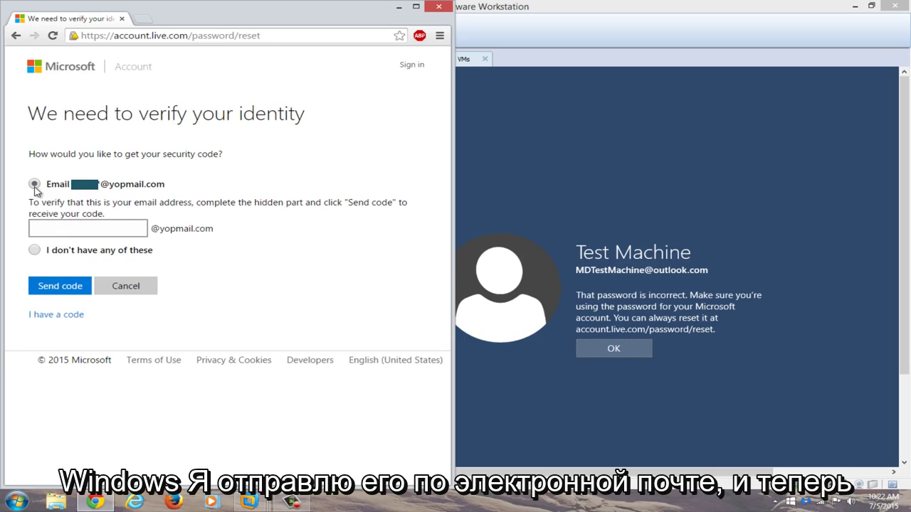
{"action": "left_click", "coordinate": [52, 231]}
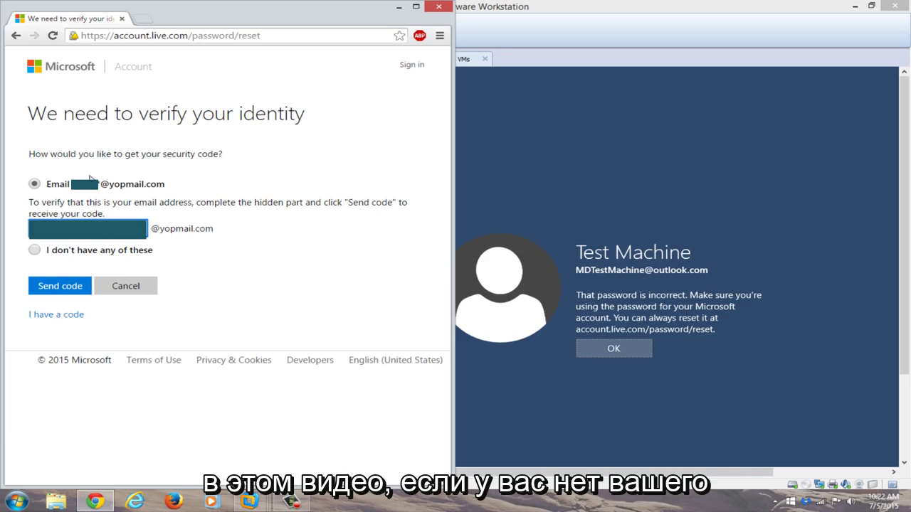
{"action": "left_click", "coordinate": [50, 288]}
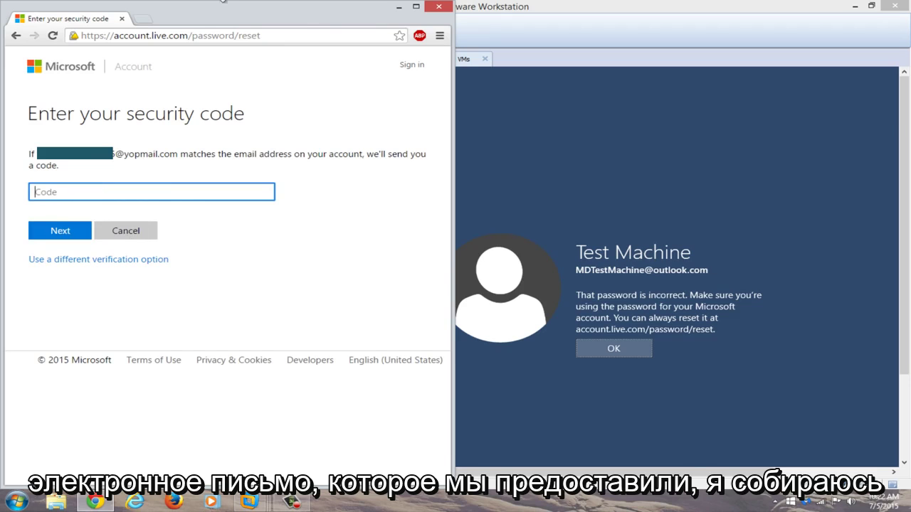
Load YOPmail in a new tab and move the VM window aside after waking it
{"action": "left_click", "coordinate": [143, 22]}
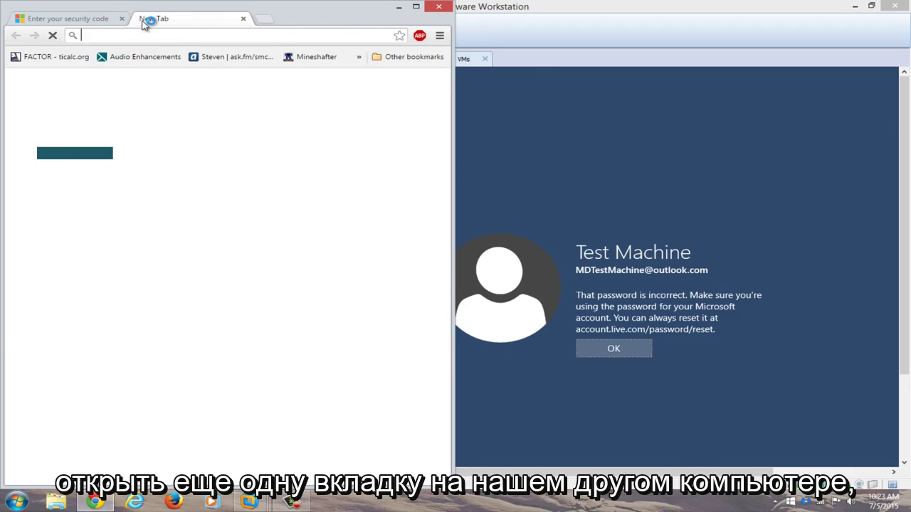
{"action": "type", "text": "yopmail"}
{"action": "key", "text": "Return"}
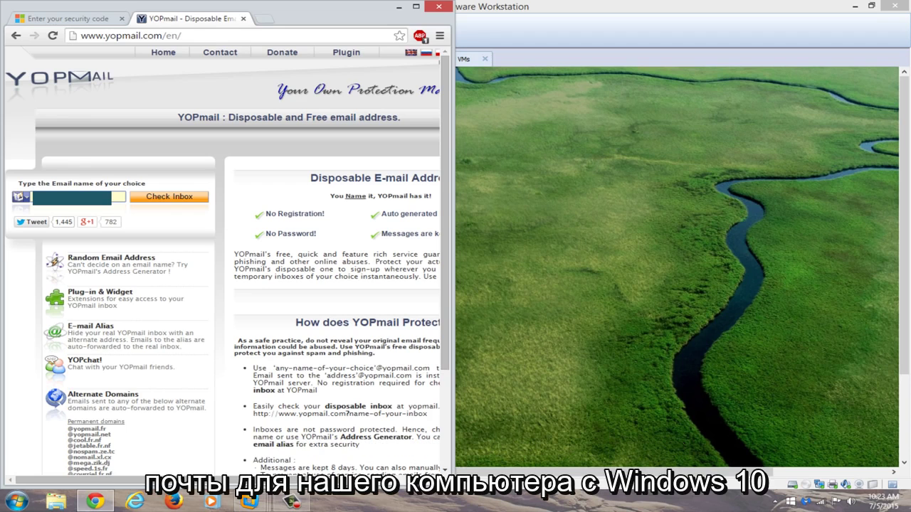
{"action": "left_click", "coordinate": [658, 319]}
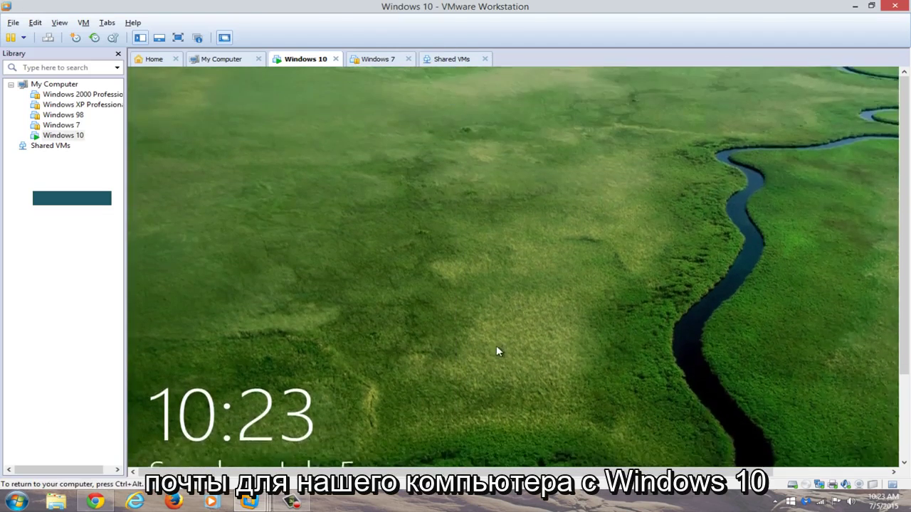
{"action": "left_click", "coordinate": [496, 345]}
{"action": "left_click_drag", "start_coordinate": [455, 7], "coordinate": [908, 26]}
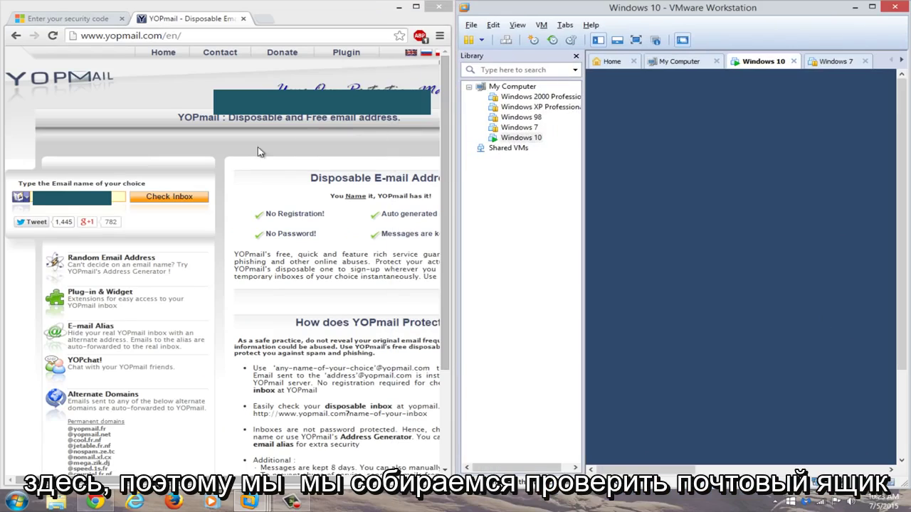
Open the YOPmail inbox and copy the security code from the password reset email
{"action": "left_click", "coordinate": [159, 199]}
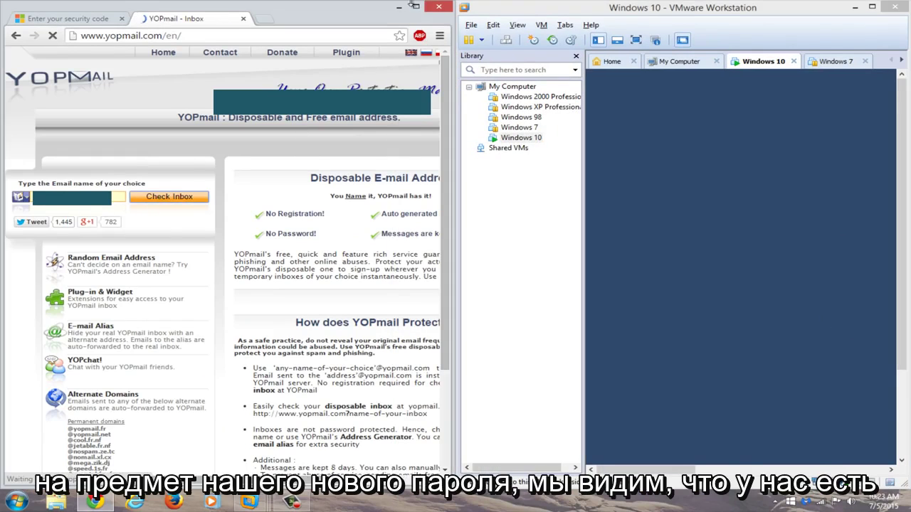
{"action": "double_click", "coordinate": [356, 8]}
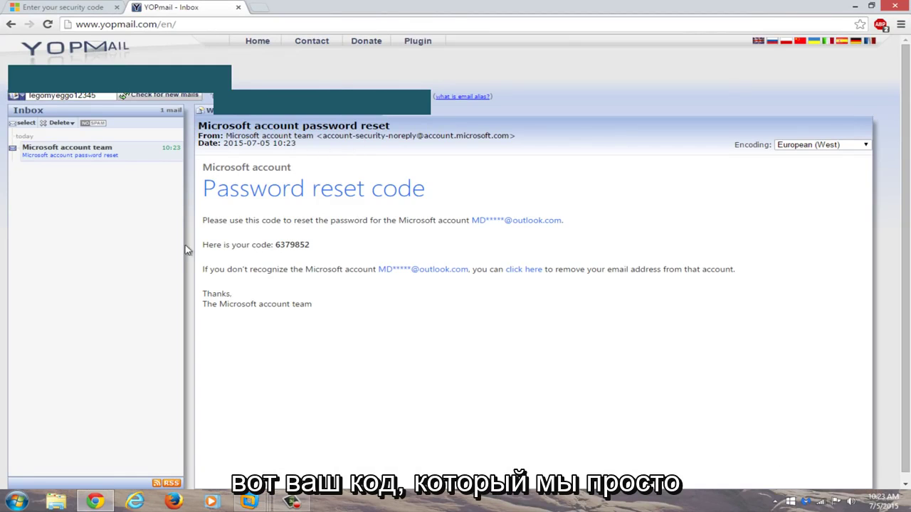
{"action": "left_click_drag", "start_coordinate": [325, 245], "coordinate": [275, 245]}
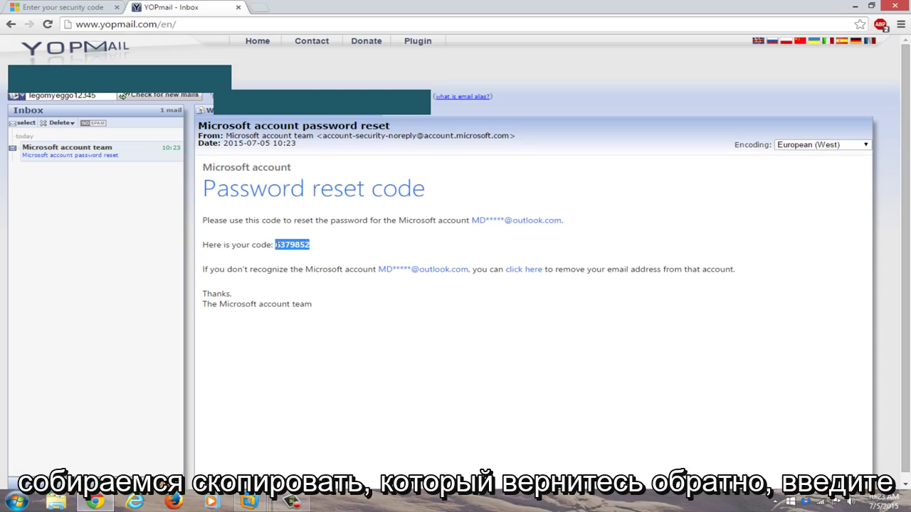
{"action": "right_click", "coordinate": [281, 244]}
{"action": "left_click", "coordinate": [304, 253]}
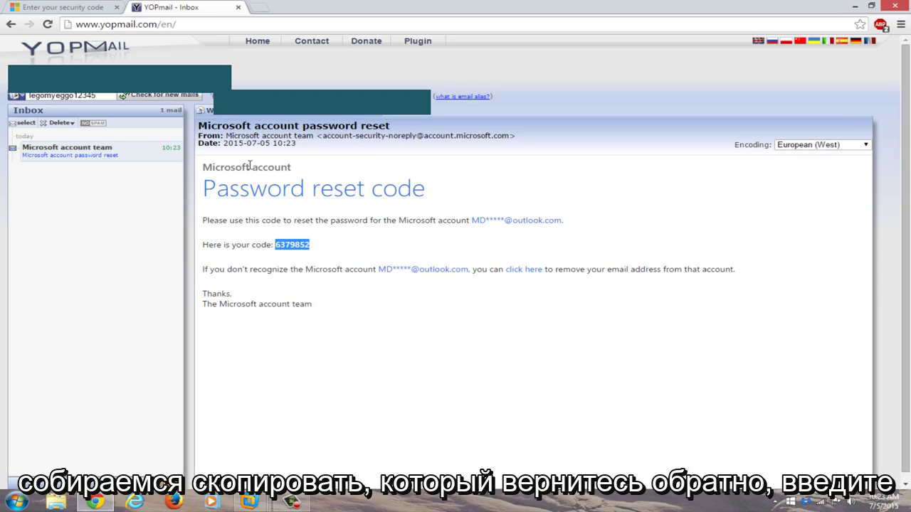
Paste the copied security code into the Code box and submit it
{"action": "left_click", "coordinate": [27, 7]}
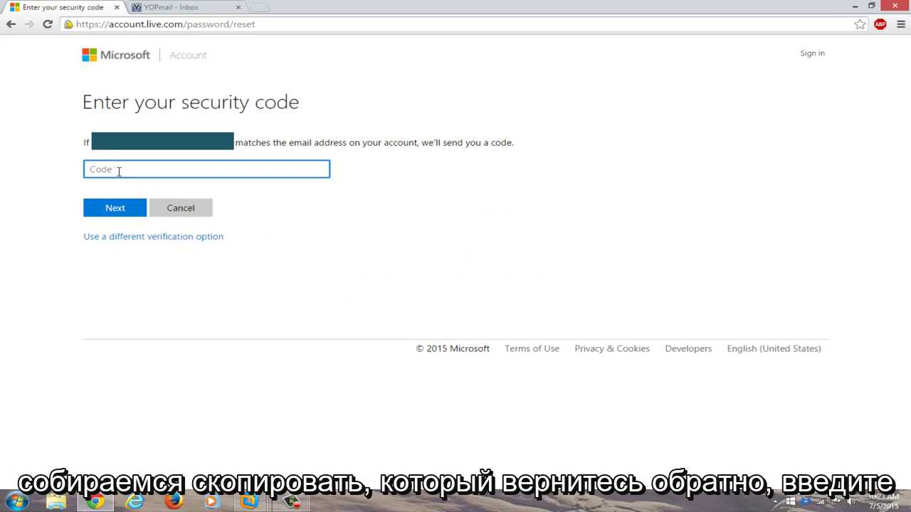
{"action": "key", "text": "ctrl+v"}
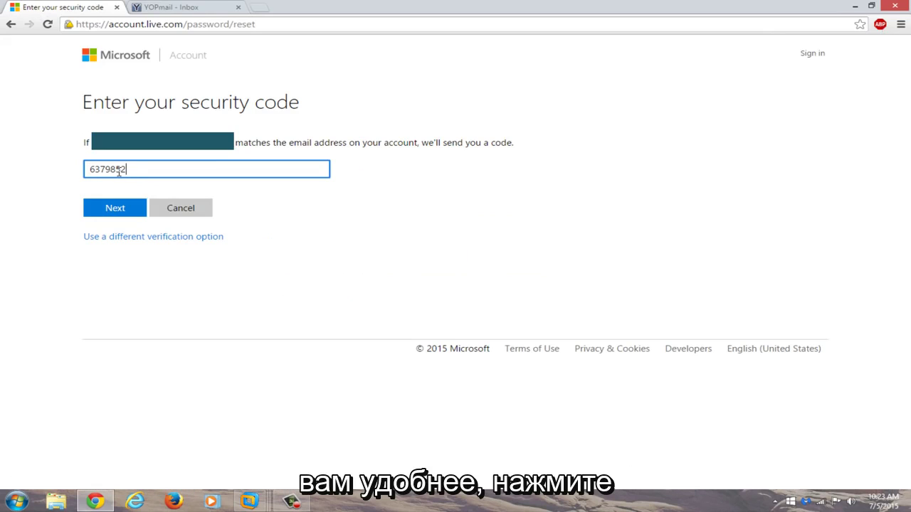
{"action": "left_click", "coordinate": [120, 208]}
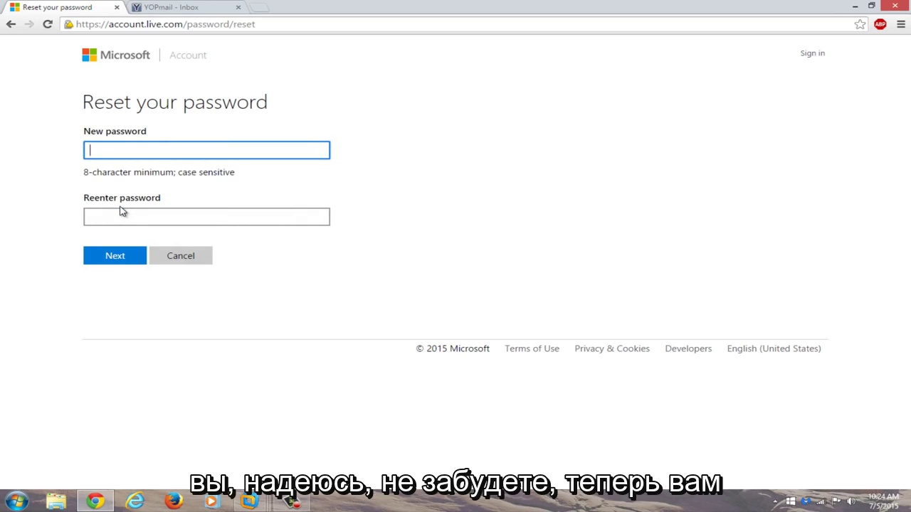
Enter the new password in both password fields and submit it
{"action": "type", "text": "••••••••"}
{"action": "left_click", "coordinate": [118, 219]}
{"action": "type", "text": "•"}
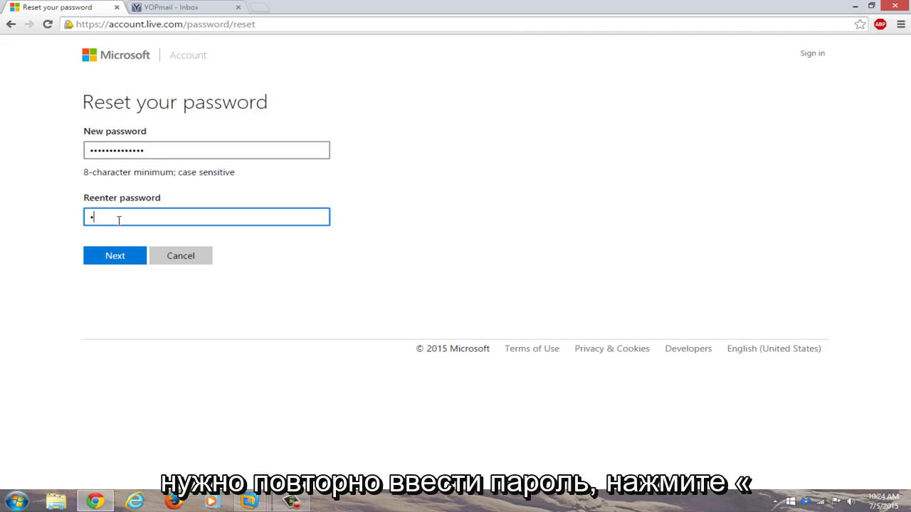
{"action": "type", "text": "•••••••••••••"}
{"action": "left_click", "coordinate": [107, 257]}
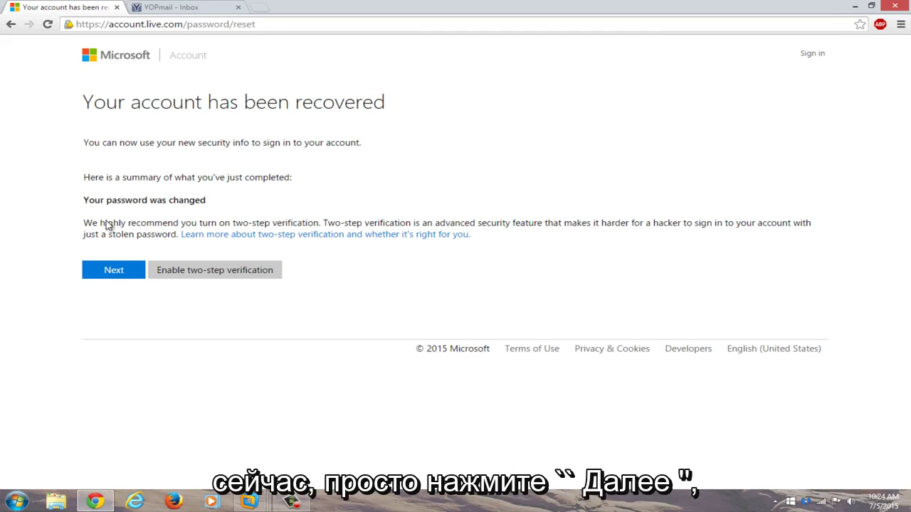
Continue to the Sign in page and start the account name, deleting a mistakenly pasted code
{"action": "left_click", "coordinate": [103, 277]}
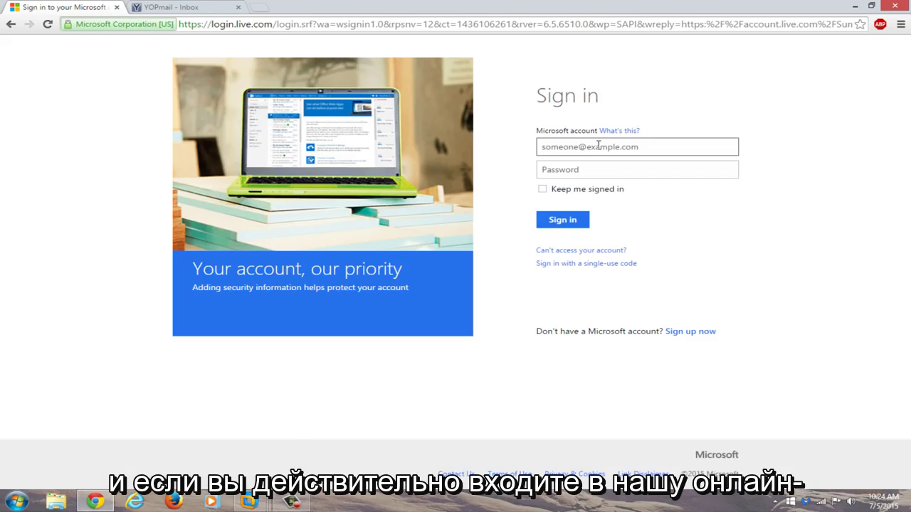
{"action": "left_click", "coordinate": [599, 145]}
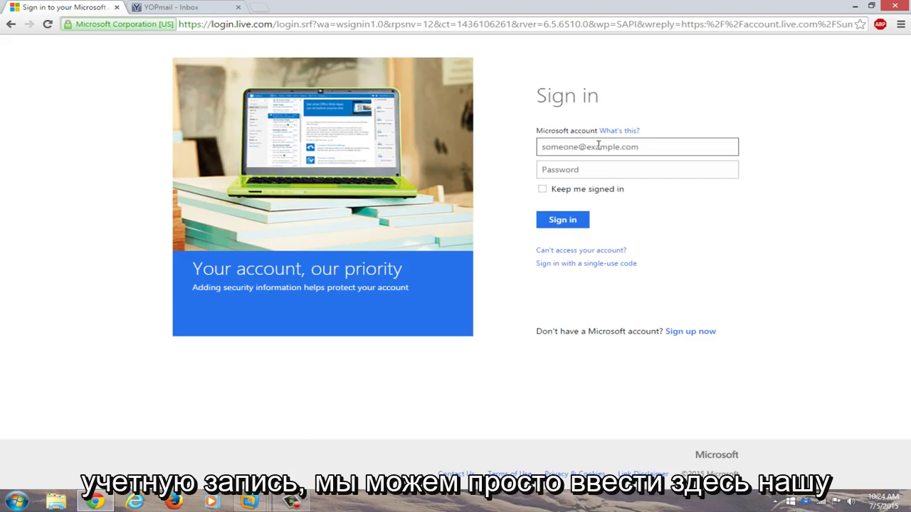
{"action": "key", "text": "ctrl+v"}
{"action": "key", "text": "ctrl+a"}
{"action": "key", "text": "BackSpace"}
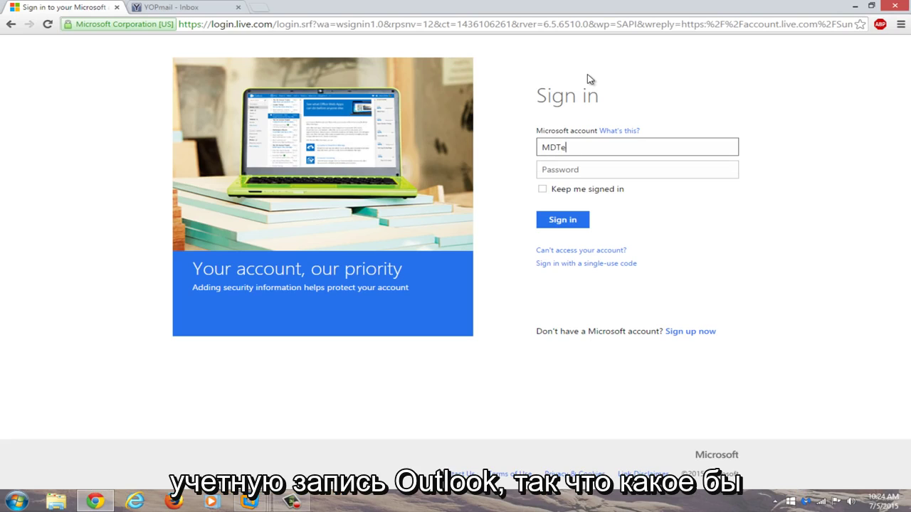
Wake the VM sign-in screen, then sign in online with the account's Outlook e-mail and new password
{"action": "double_click", "coordinate": [593, 4]}
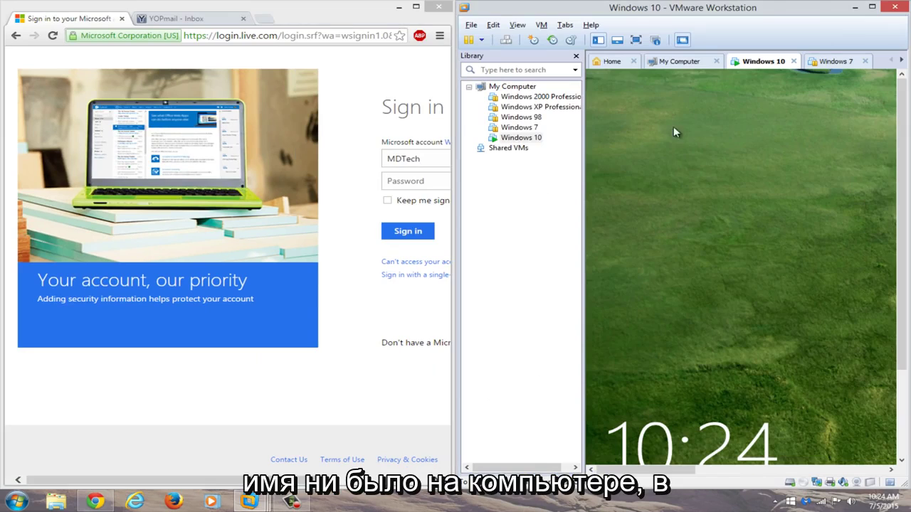
{"action": "left_click", "coordinate": [735, 356]}
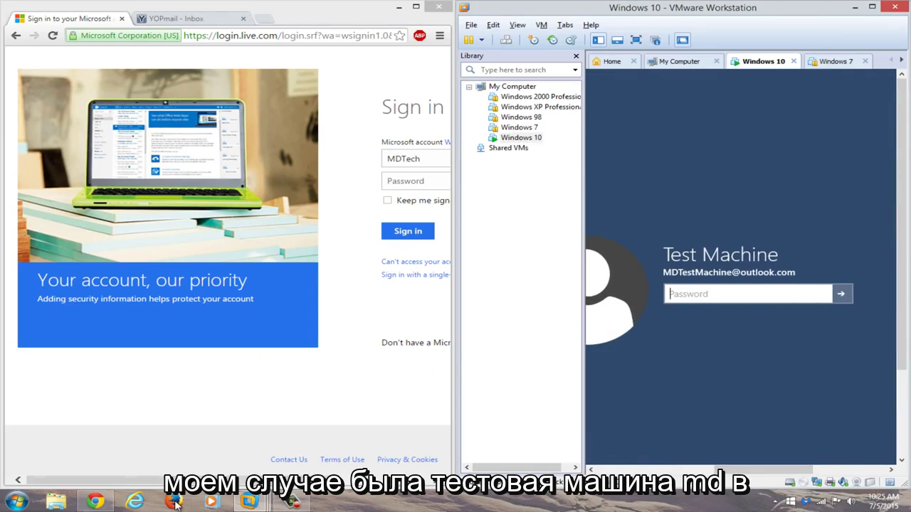
{"action": "left_click", "coordinate": [95, 502]}
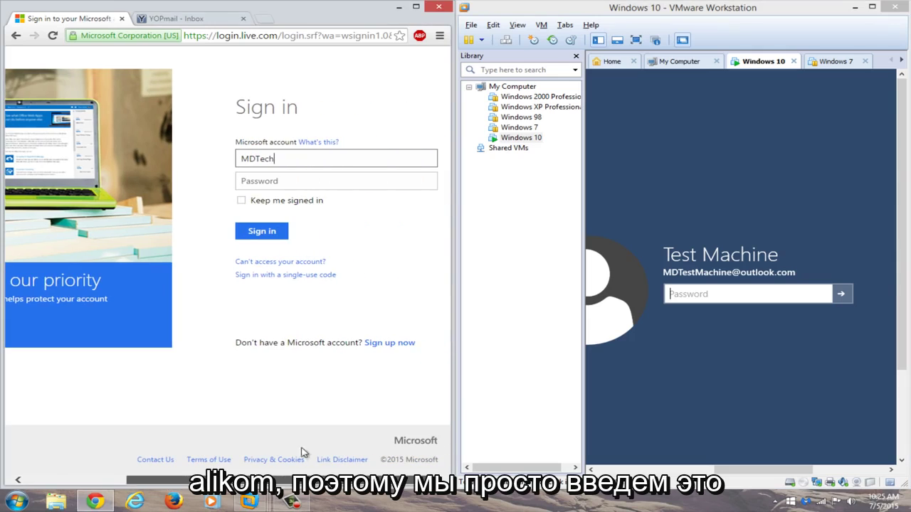
{"action": "left_click", "coordinate": [281, 159]}
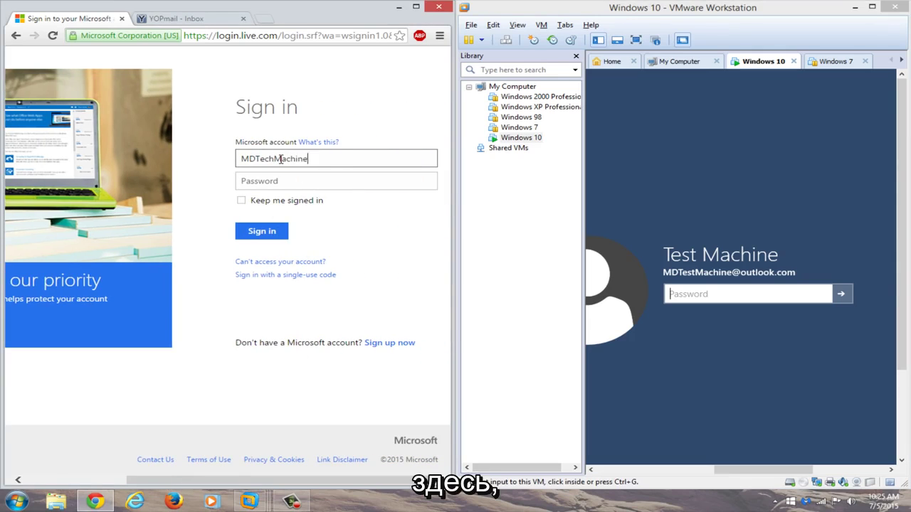
{"action": "key", "text": "ctrl+a"}
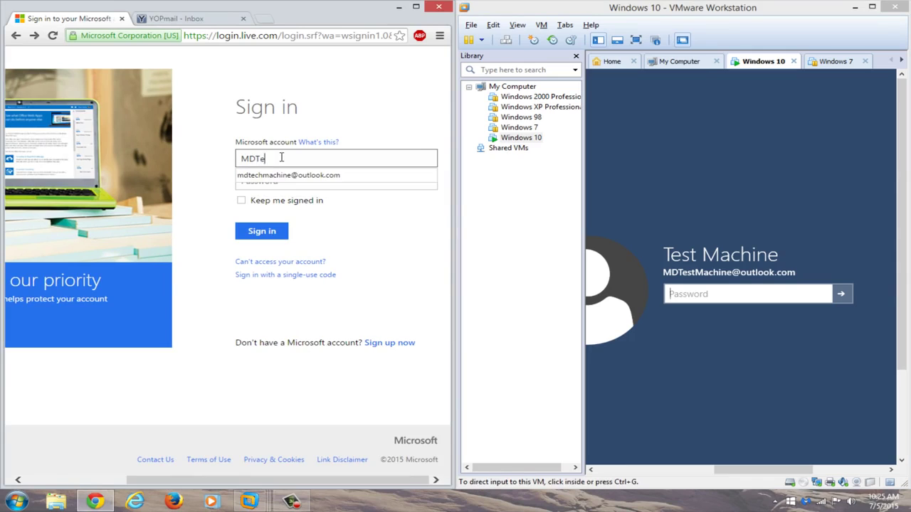
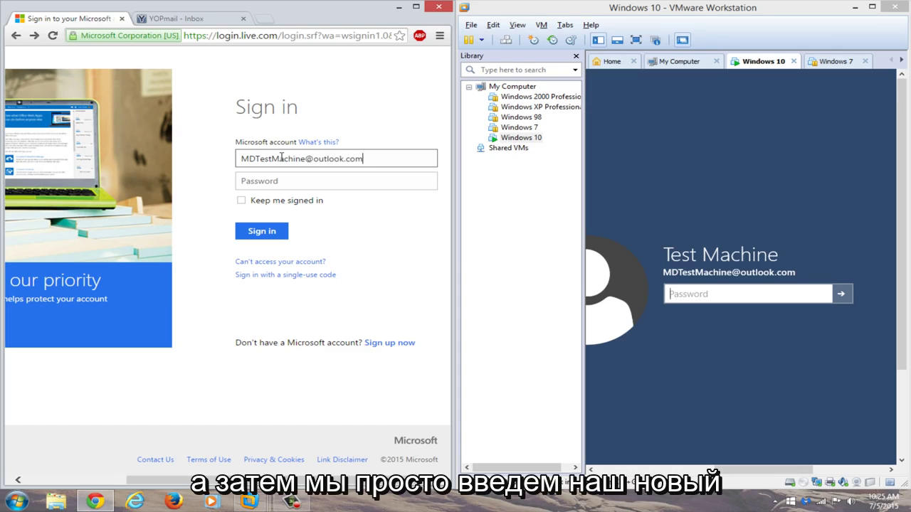
{"action": "left_click", "coordinate": [336, 186]}
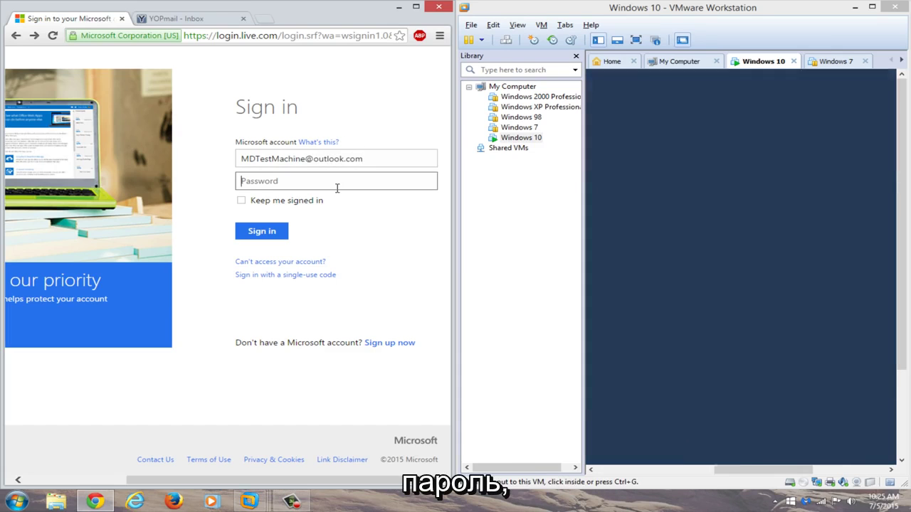
{"action": "type", "text": "•••••••••••"}
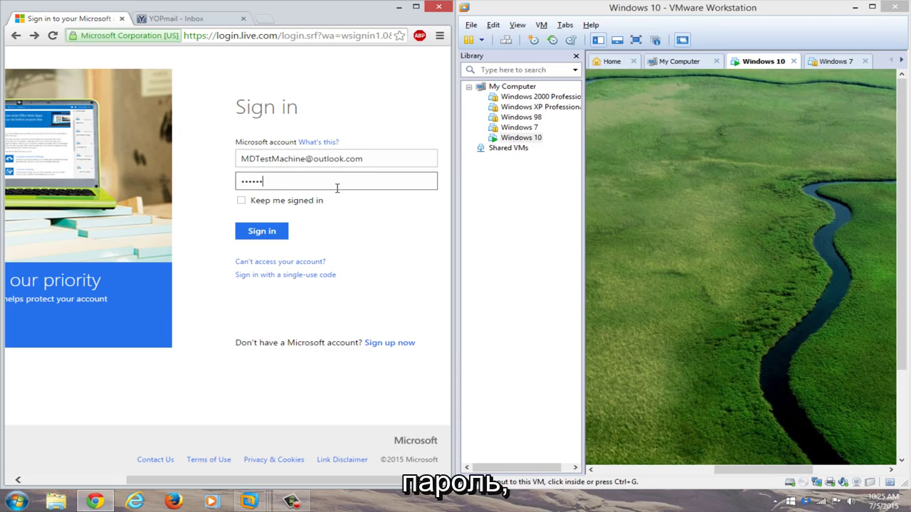
{"action": "type", "text": "••"}
{"action": "key", "text": "Return"}
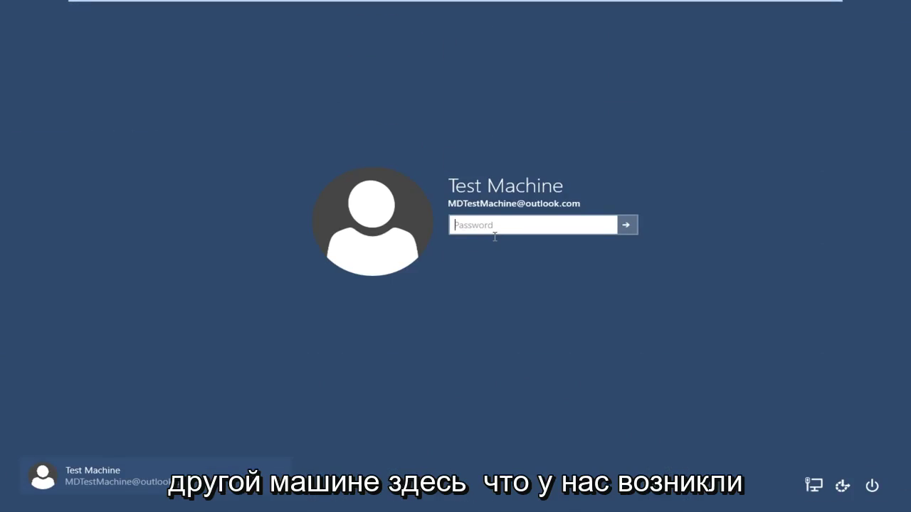
Enter the new password on the VM's Windows 10 sign-in screen and submit it
{"action": "type", "text": "••"}
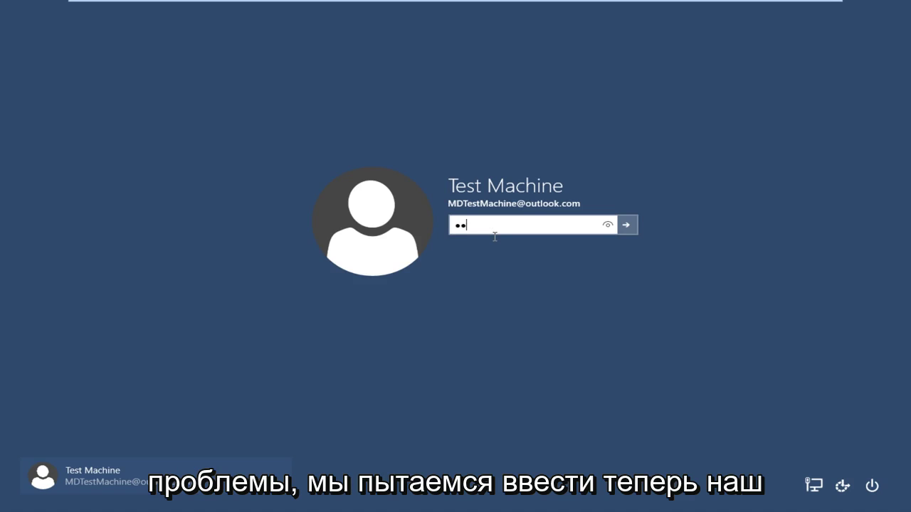
{"action": "type", "text": "••••"}
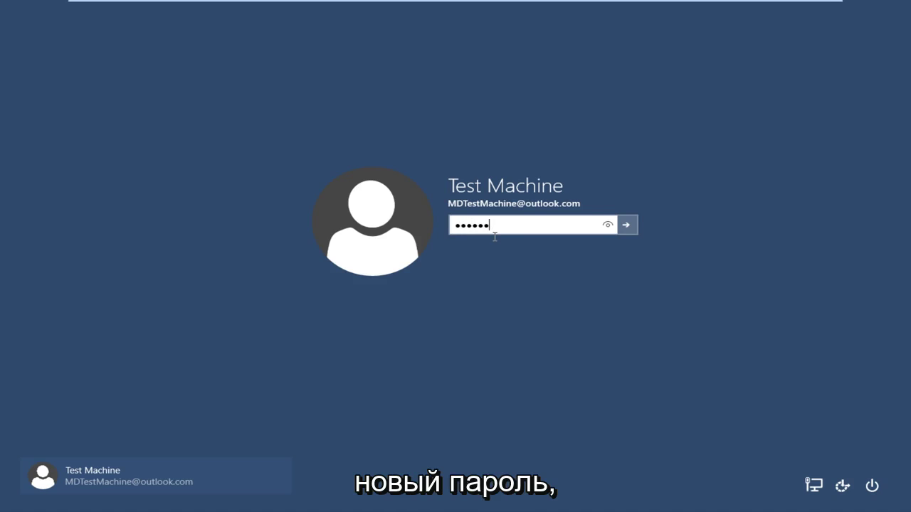
{"action": "type", "text": "••••••••••"}
{"action": "key", "text": "Return"}
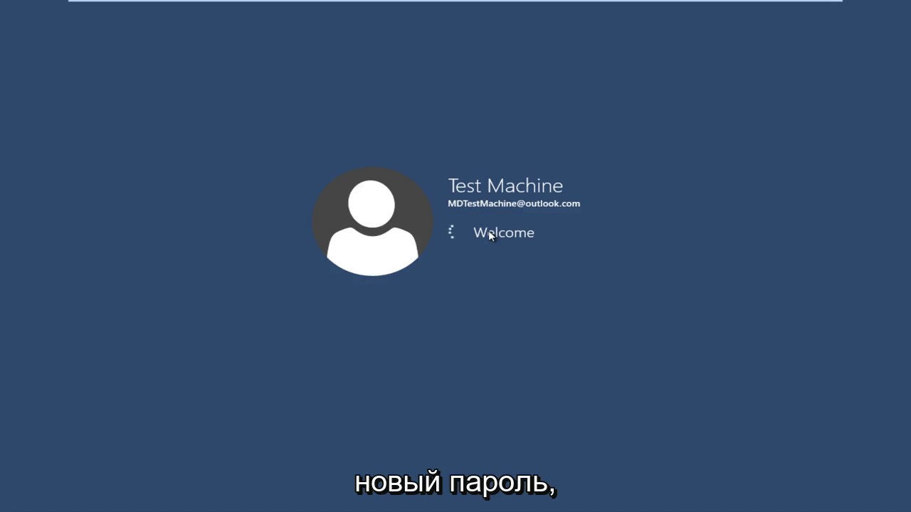